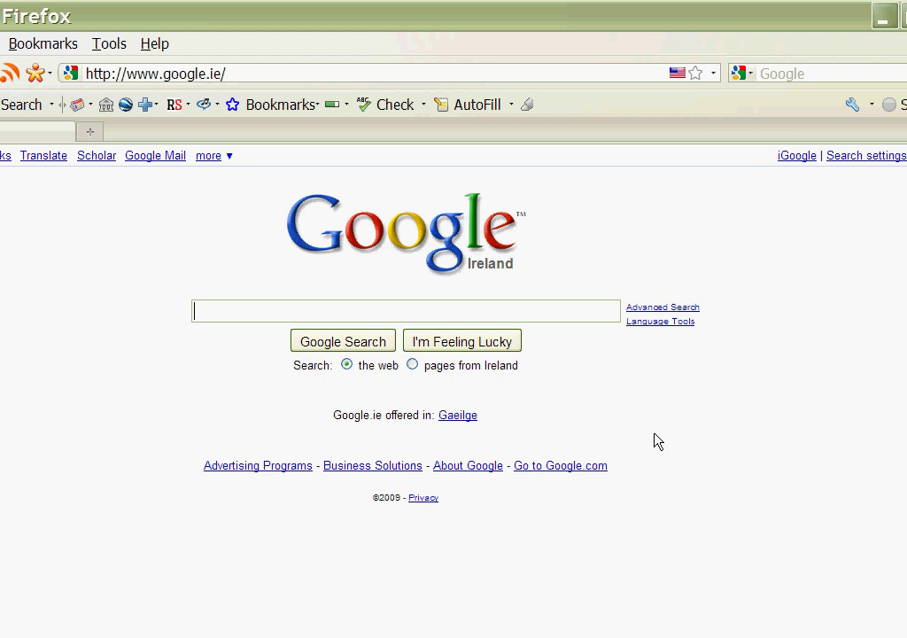
- Open the top match for "computer services gorey" directly with I'm Feeling Lucky and skim the page
text(computer services gorey)
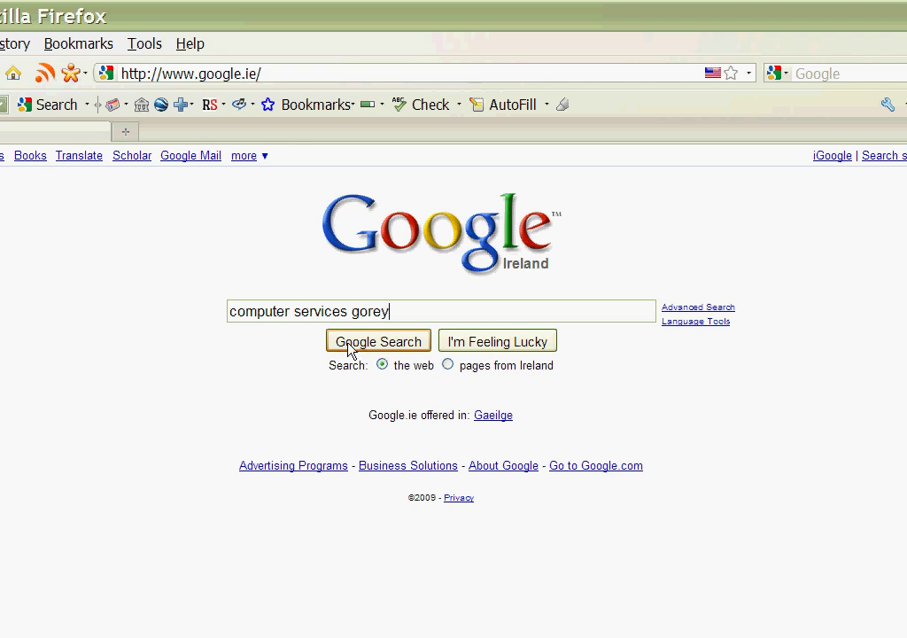
click(494, 344)
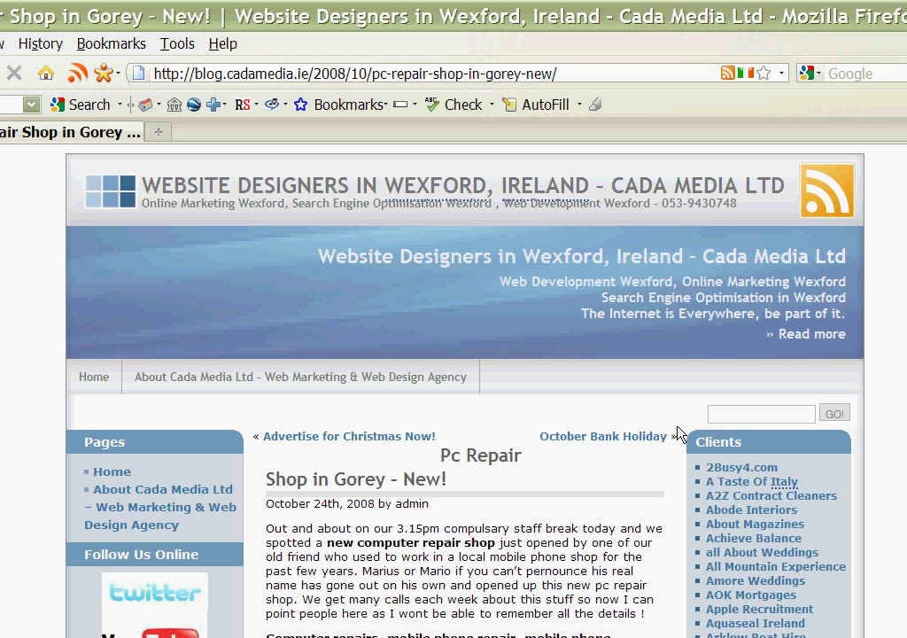
scroll(678, 434, down, 2)
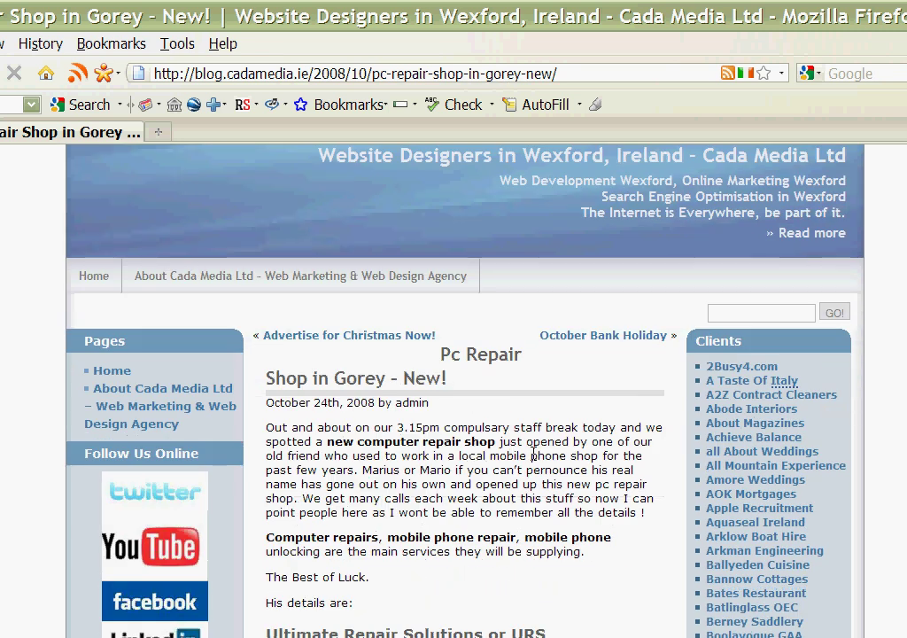
scroll(534, 455, up, 2)
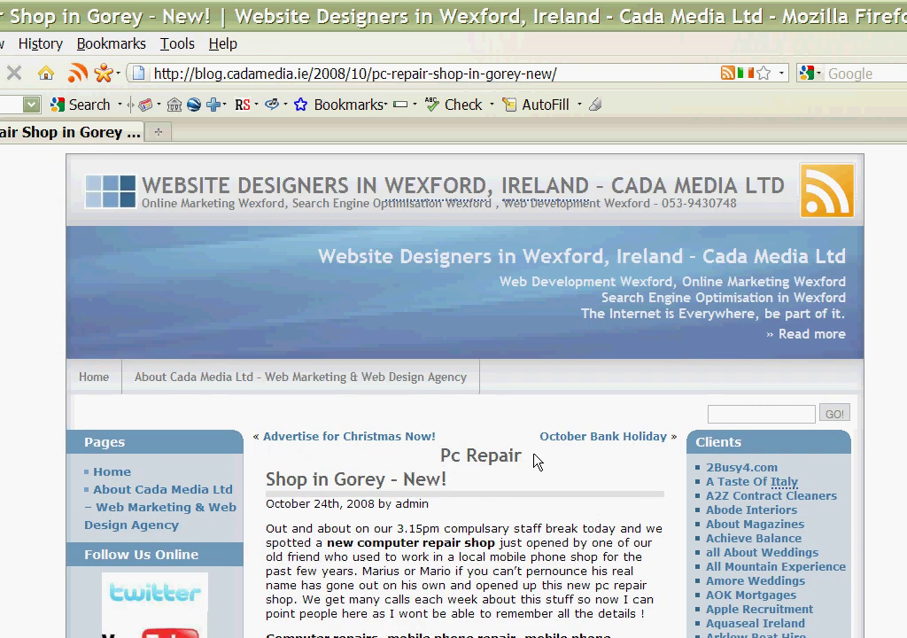
- Return to the Google start page, run a regular web search for "computer services gorey" and look through the results
click(16, 74)
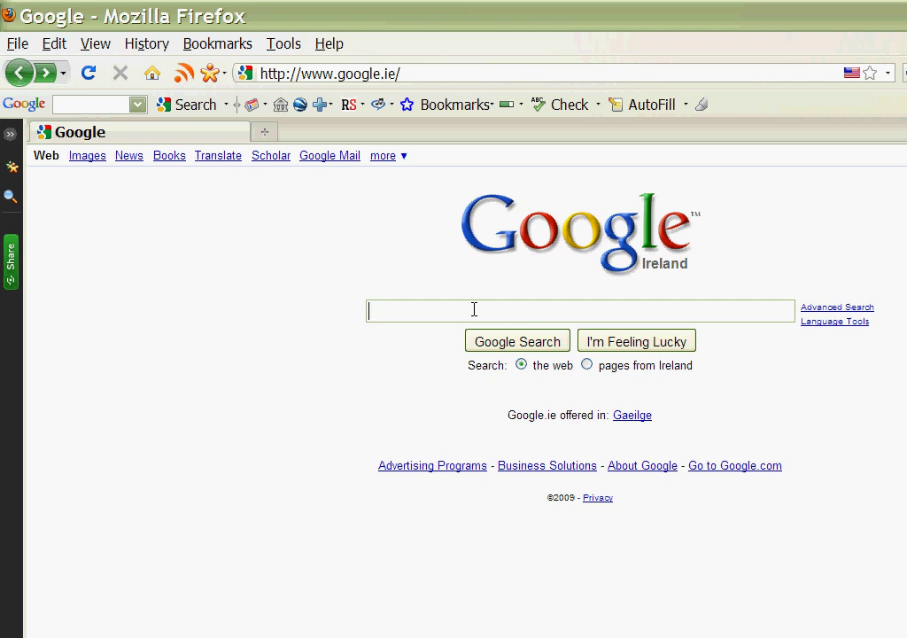
text(computer services gorey)
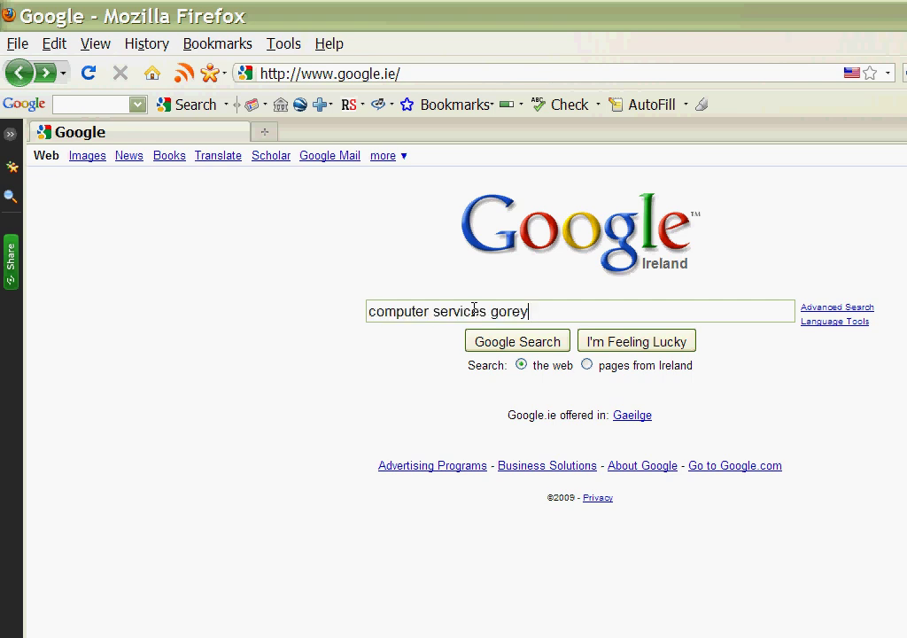
click(513, 347)
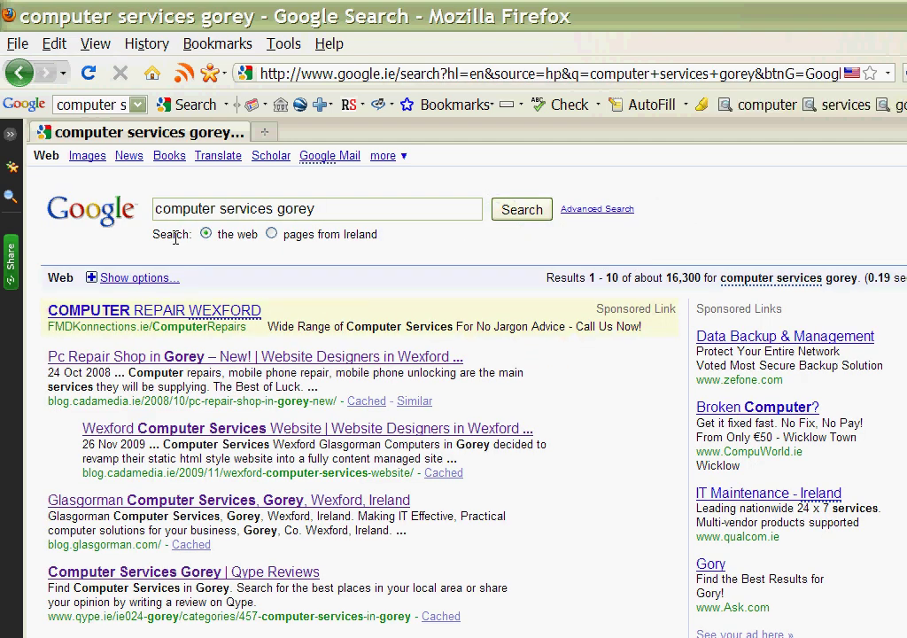
scroll(175, 237, down, 4)
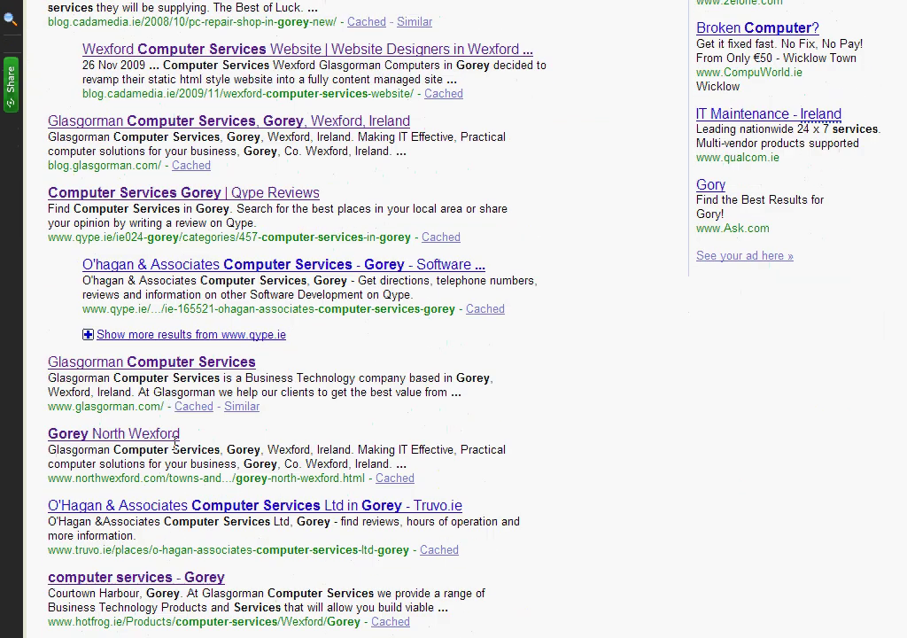
scroll(175, 443, up, 4)
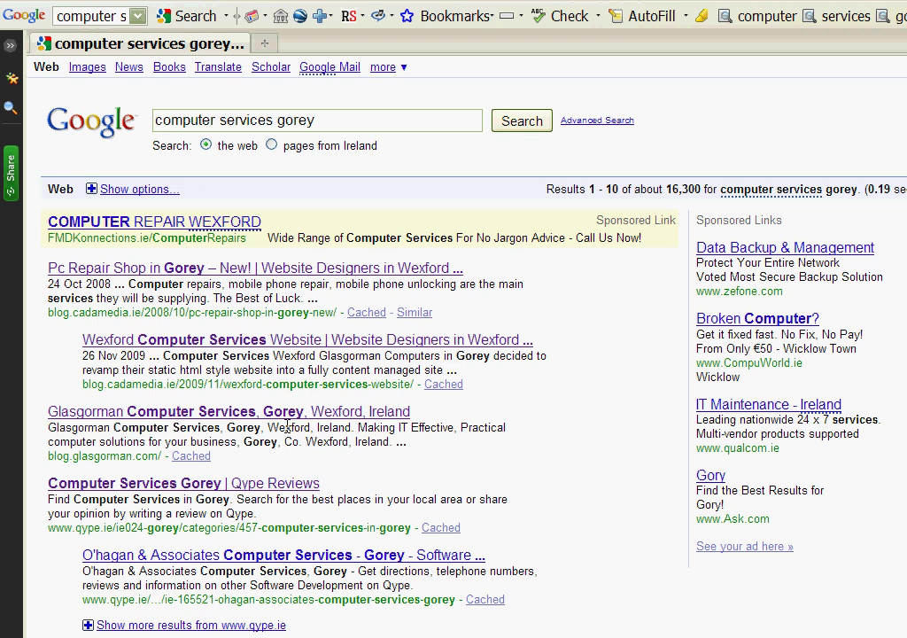
scroll(133, 455, down, 5)
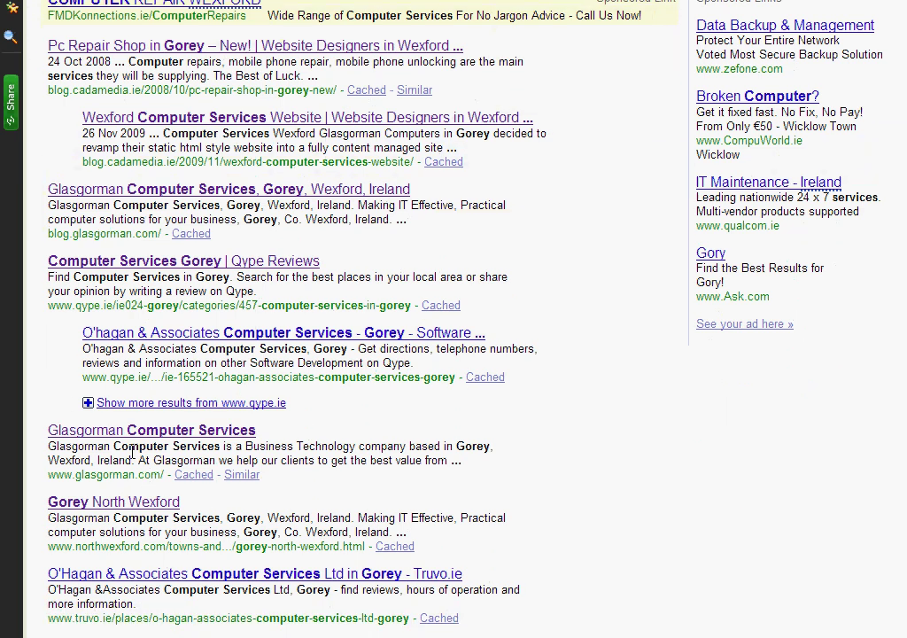
scroll(133, 455, down, 3)
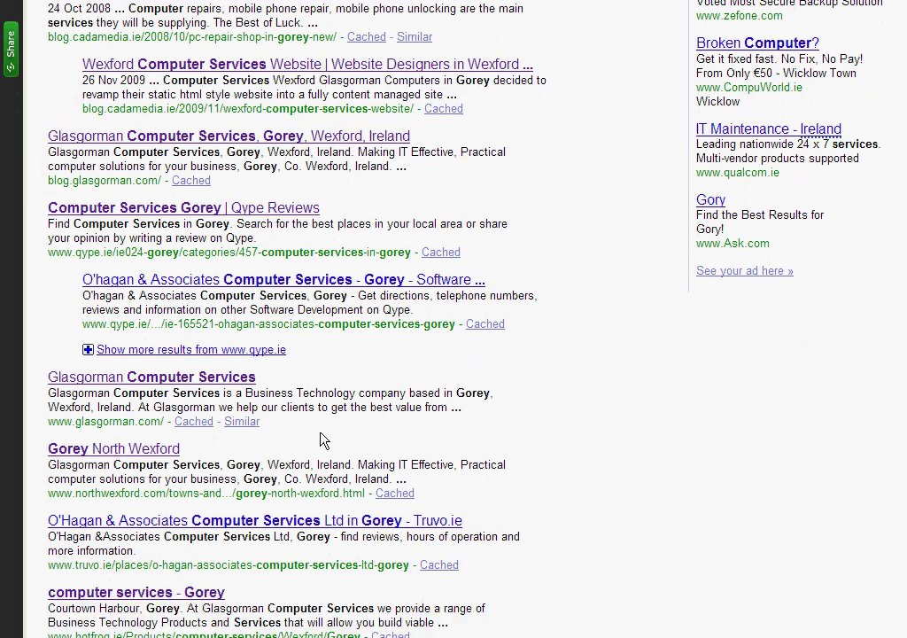
scroll(320, 438, up, 4)
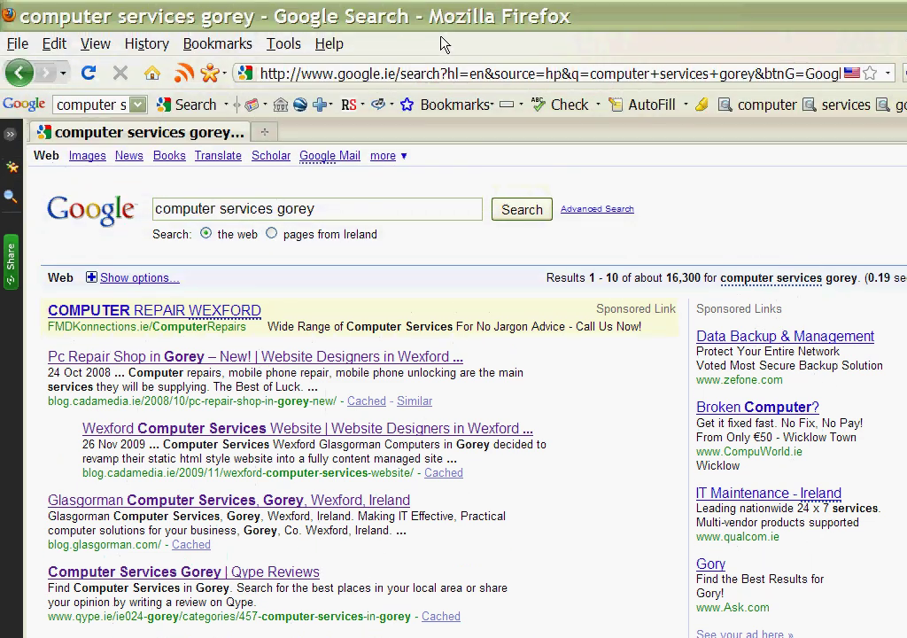
- Require all three words by searching for "+computer +services +gorey" and look through the results
click(156, 209)
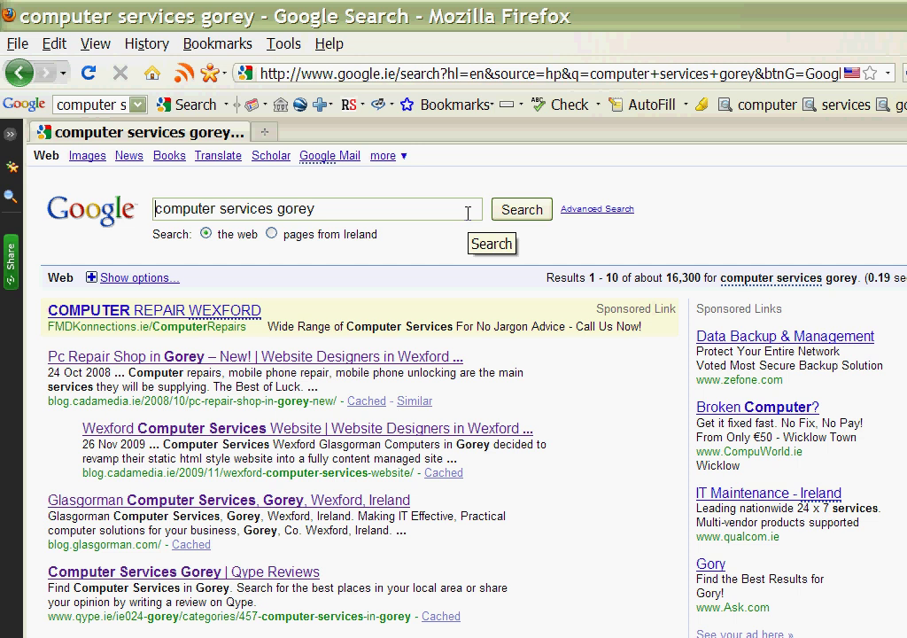
text(+)
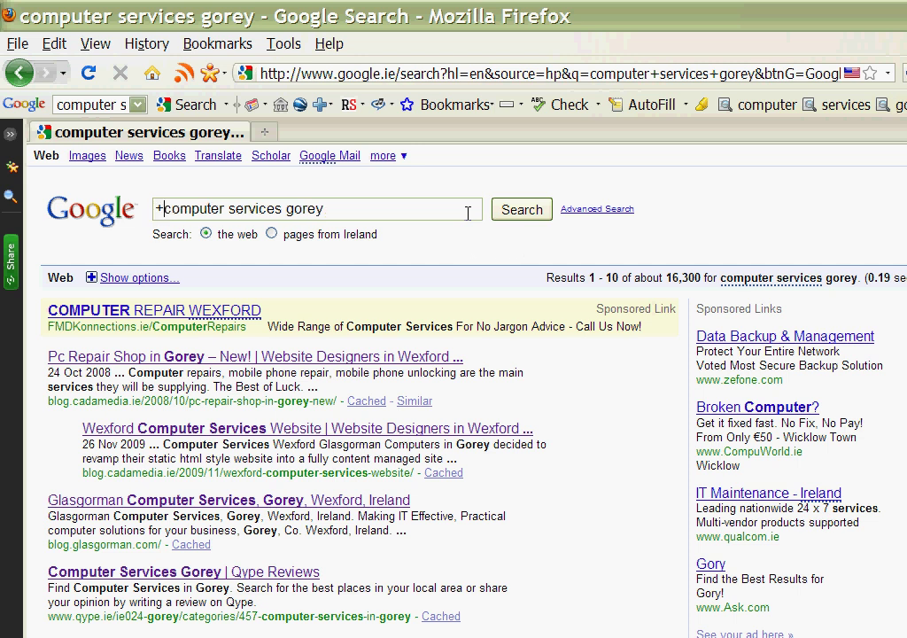
click(233, 208)
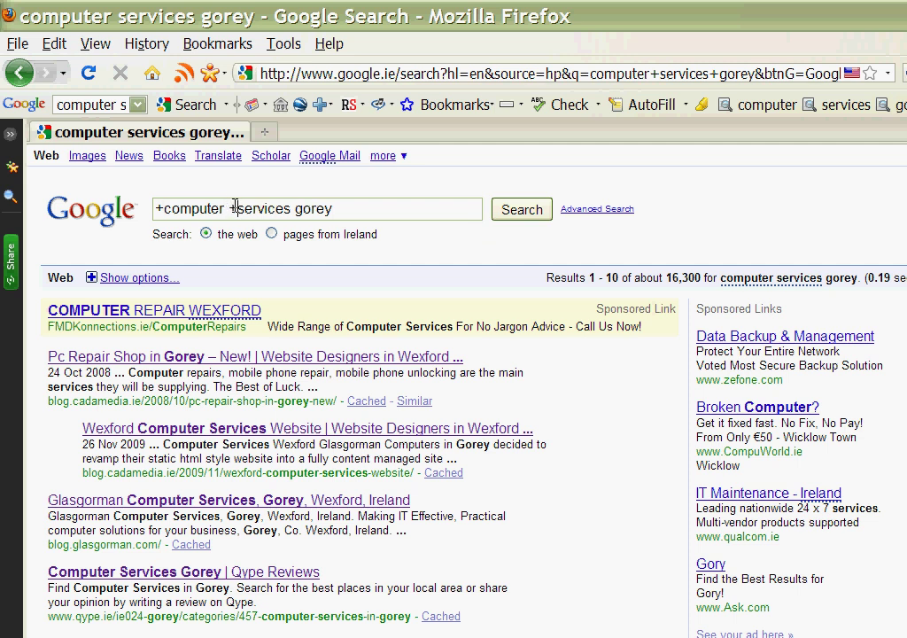
text(+)
click(296, 208)
text(+)
click(522, 211)
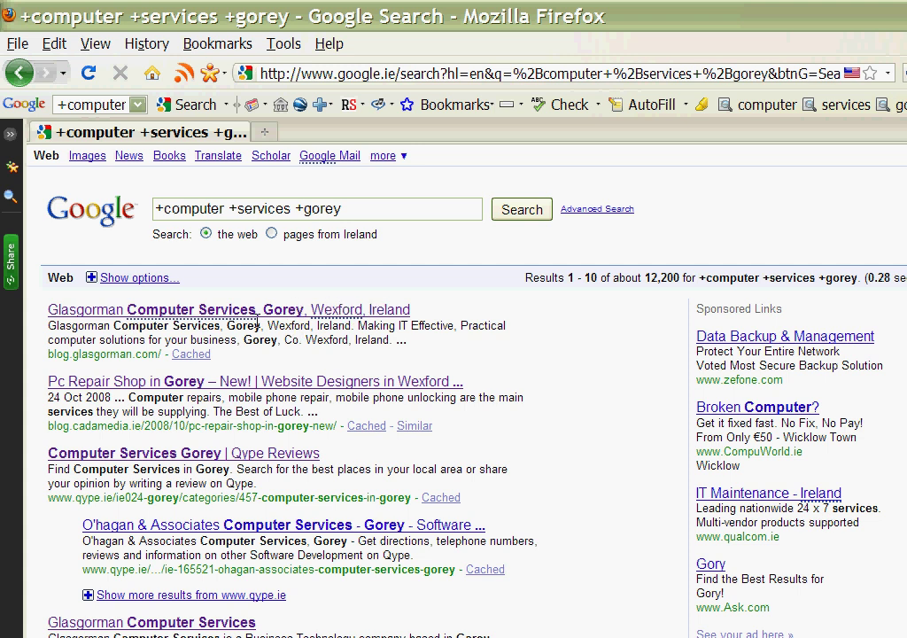
scroll(195, 470, down, 2)
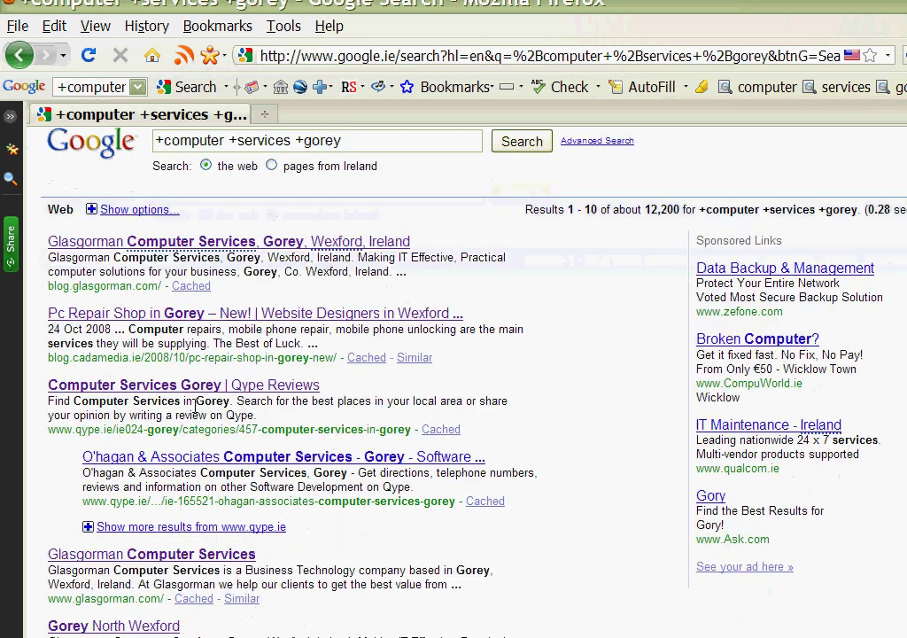
scroll(168, 465, down, 2)
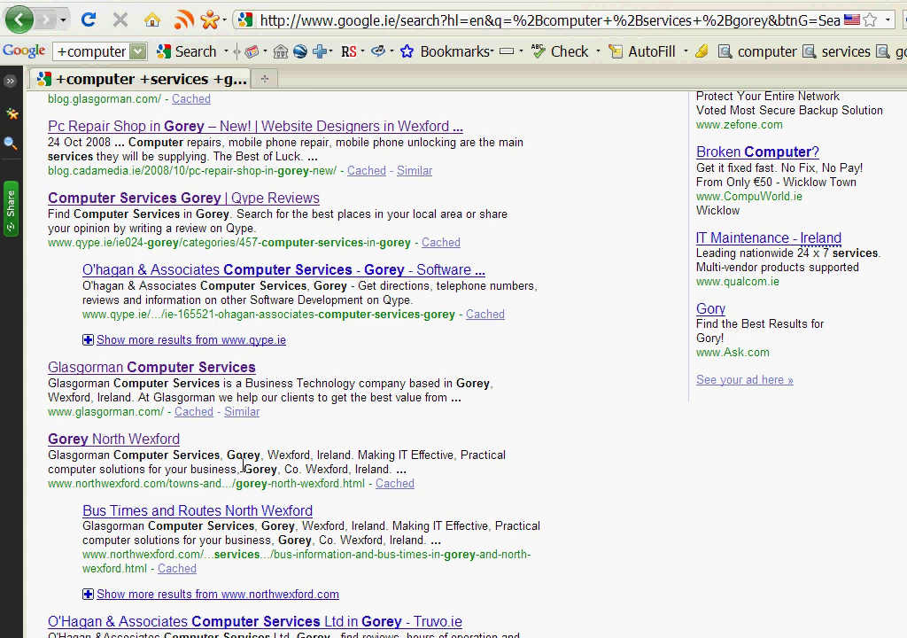
scroll(399, 419, up, 4)
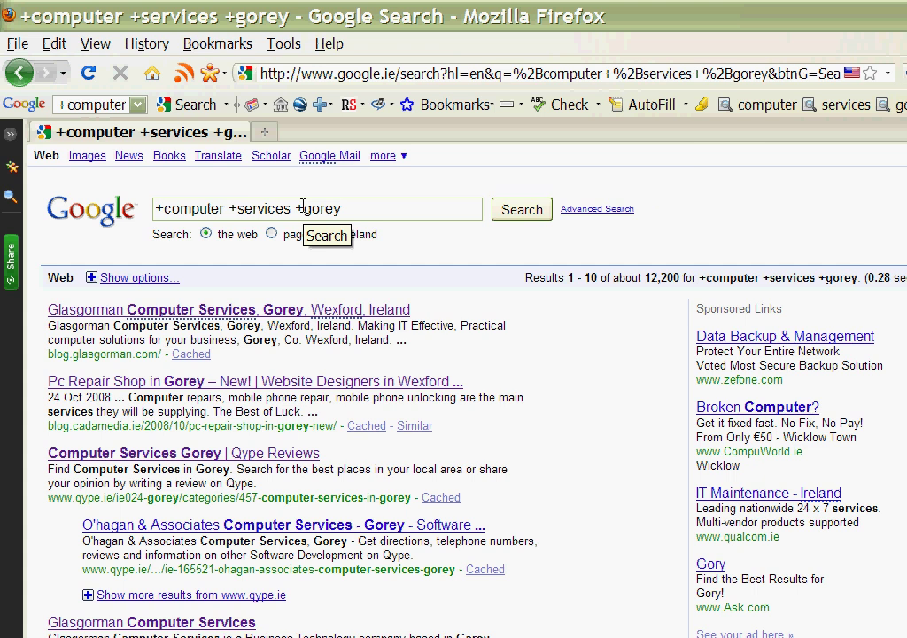
- Exclude Gorey by searching for "+computer +services -gorey" and look through the results
click(303, 208)
key(BackSpace)
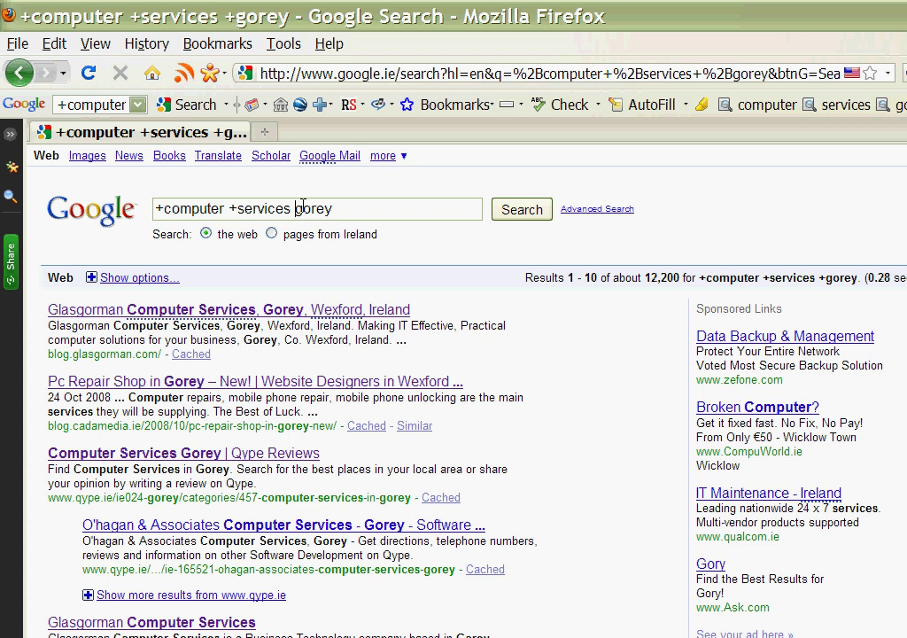
text(-)
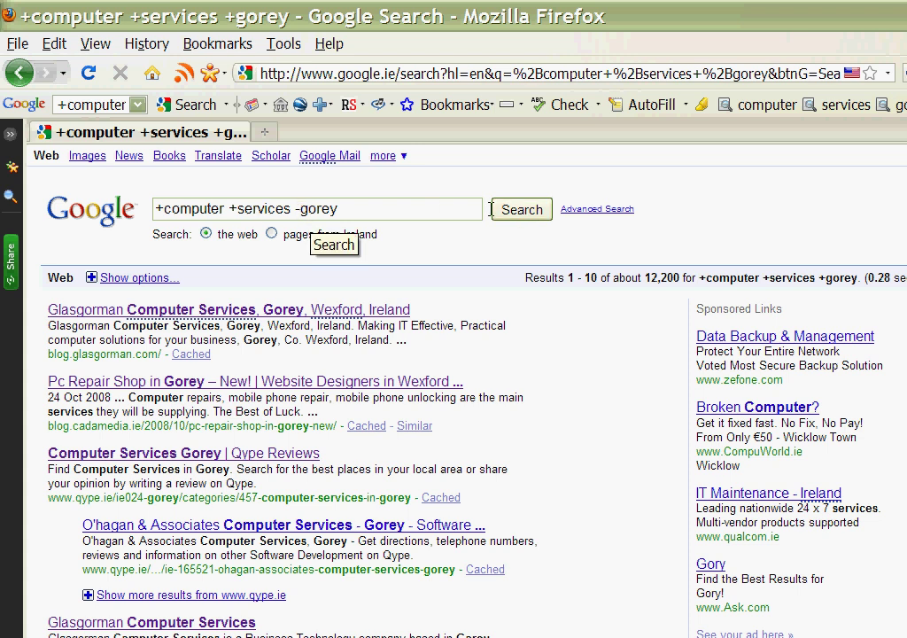
click(525, 215)
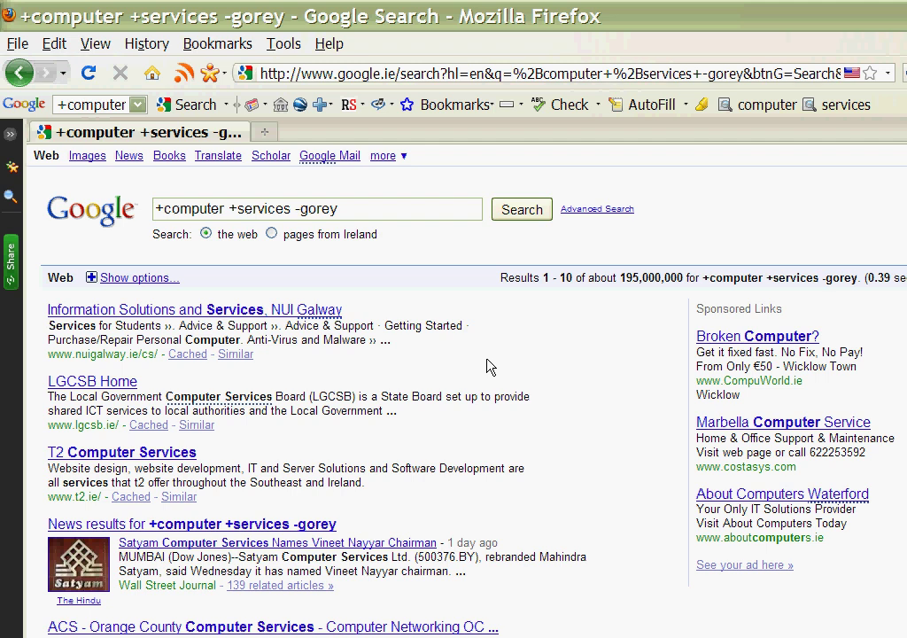
scroll(489, 367, down, 9)
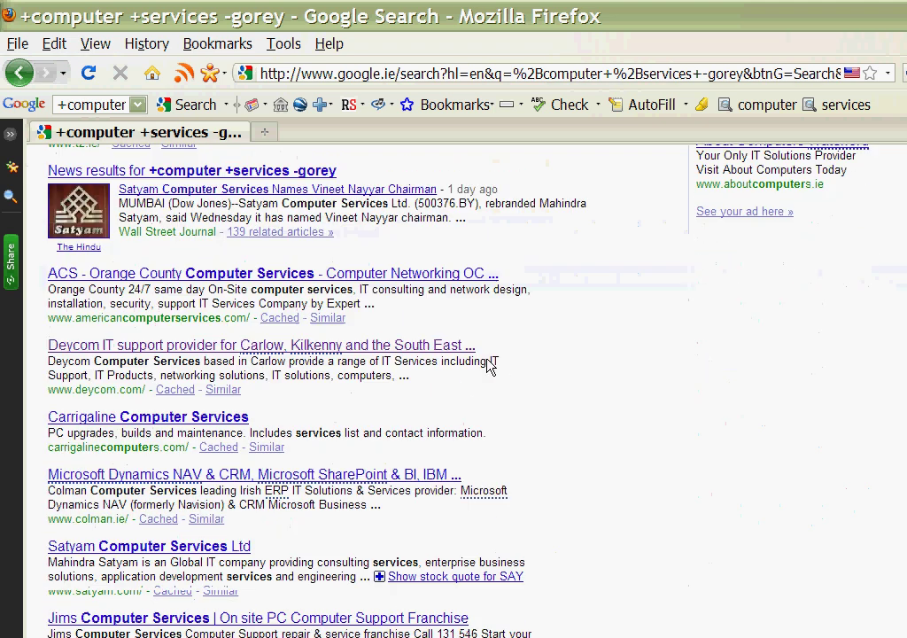
scroll(488, 363, up, 9)
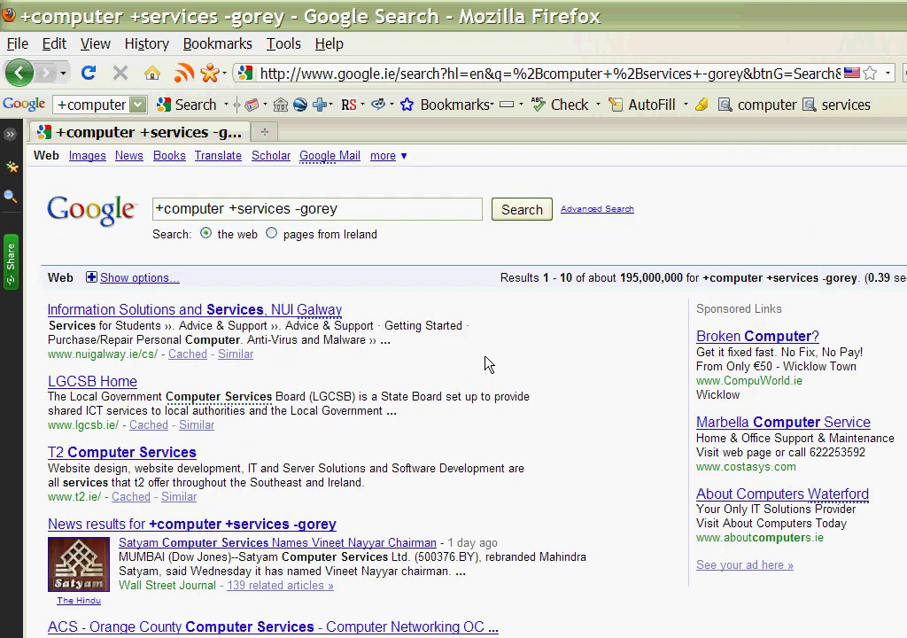
- Rewrite the query as "computer OR services +gorey" so either of the first two words matches and gorey is required
click(303, 208)
key(BackSpace)
text(+)
click(237, 209)
key(BackSpace)
text(OR)
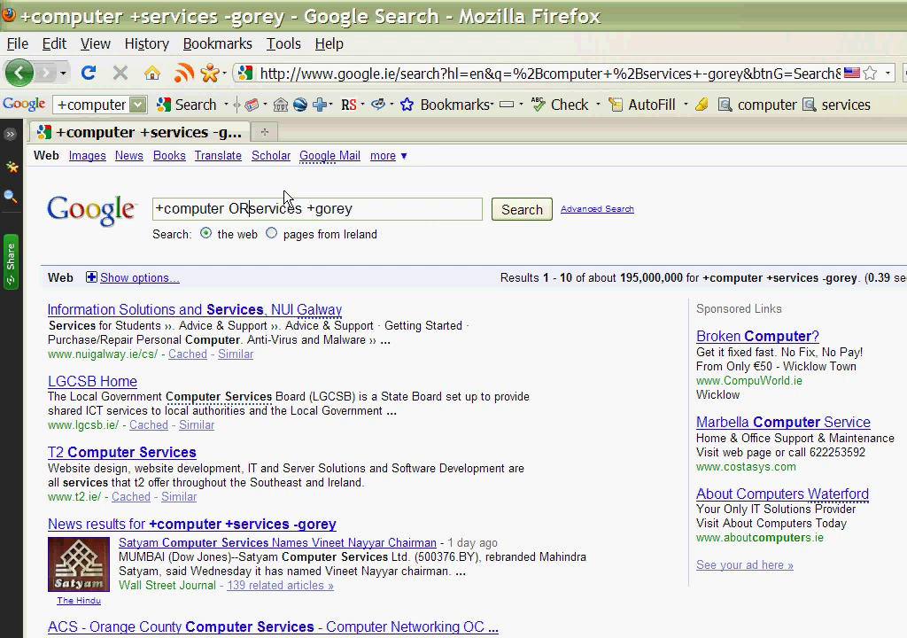
click(166, 208)
key(BackSpace)
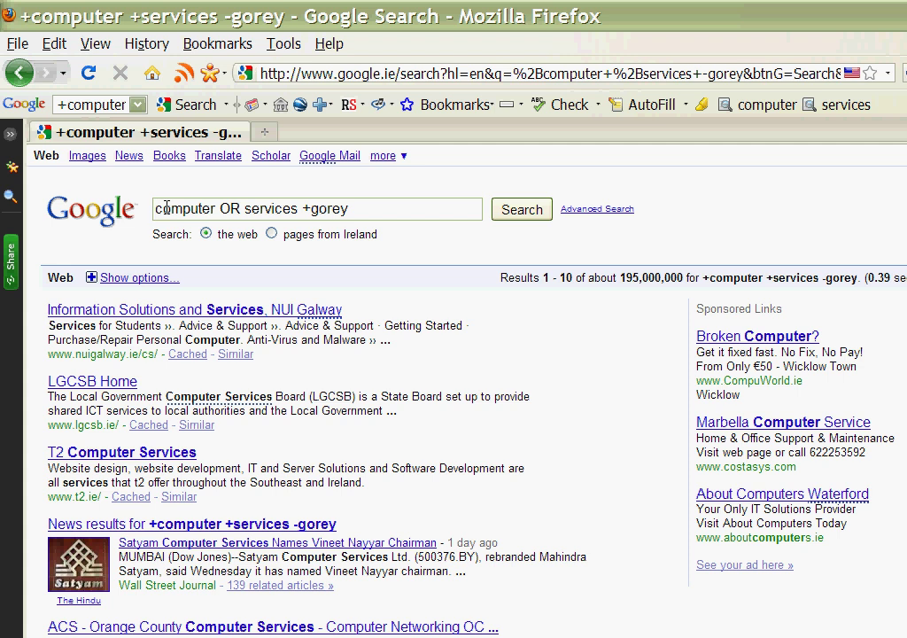
- Run the OR search and read down the first page of results
click(520, 210)
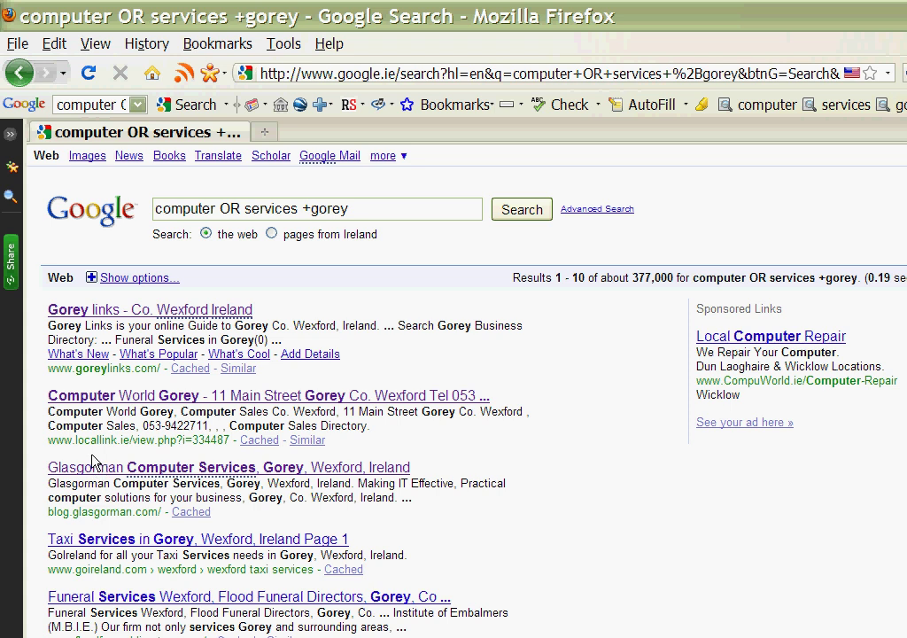
scroll(330, 476, down, 3)
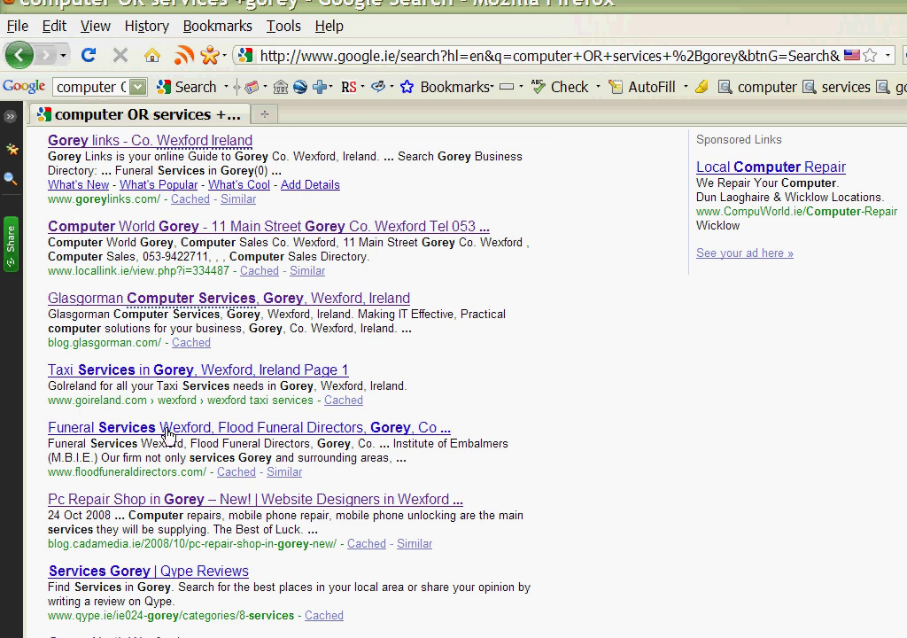
scroll(166, 434, down, 2)
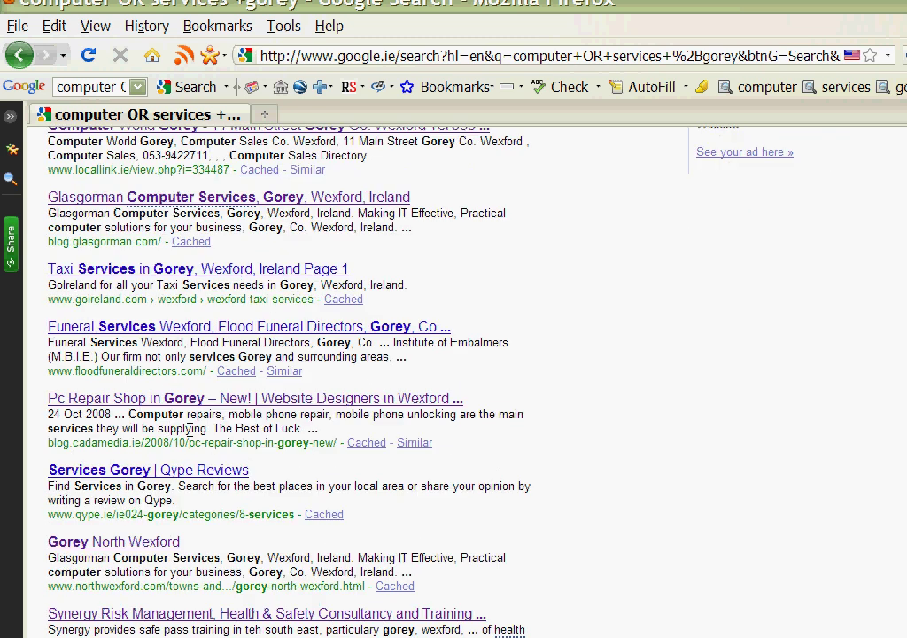
scroll(189, 432, down, 2)
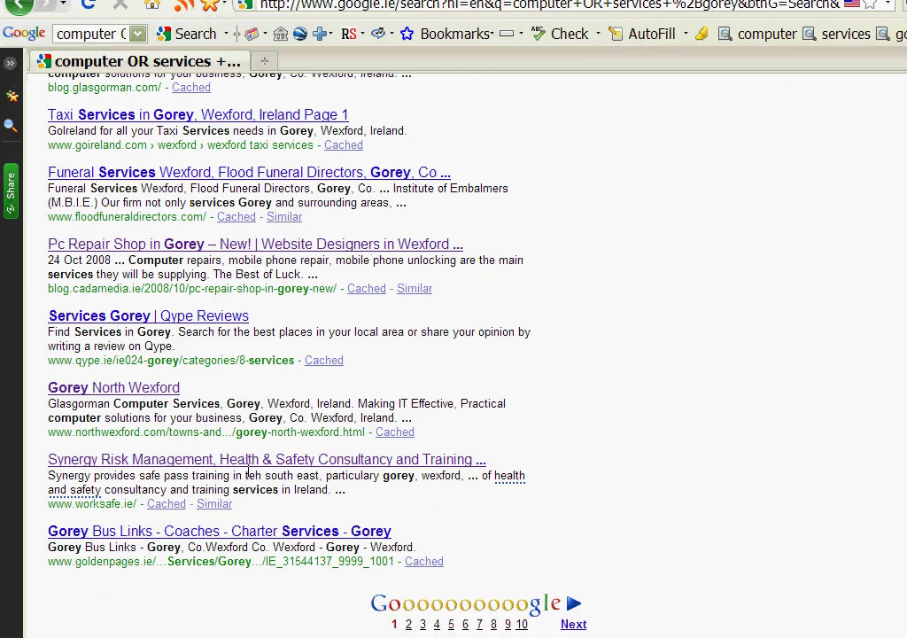
scroll(248, 468, up, 7)
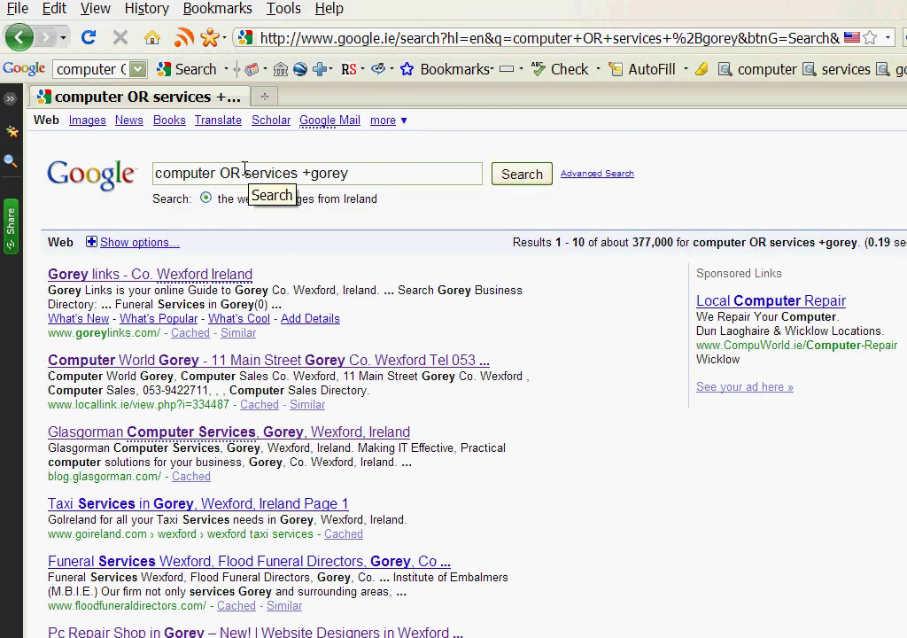
- Rewrite the query as "+computer ~services +gorey" to require computer and gorey while also matching synonyms of services
click(244, 173)
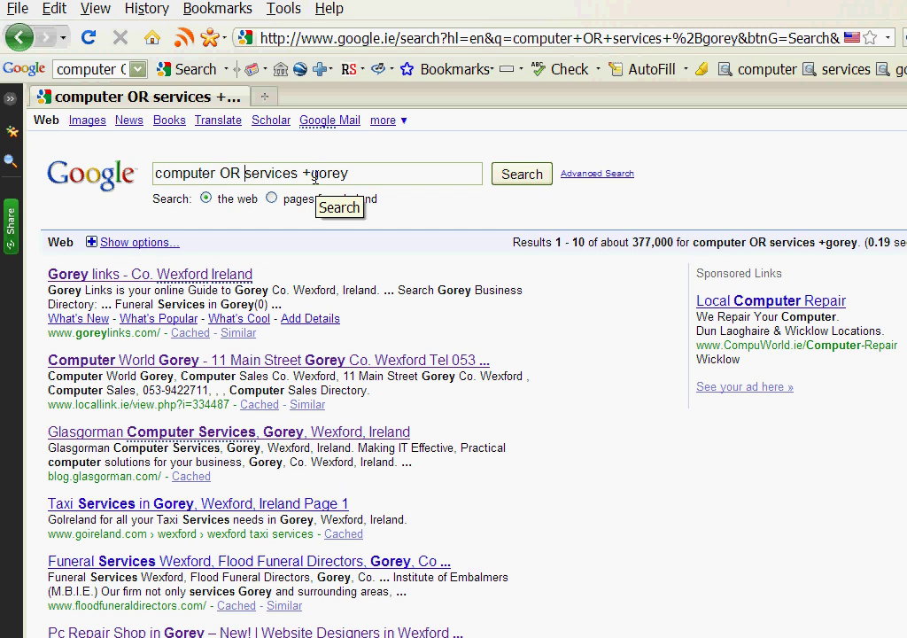
key(BackSpace)
key(BackSpace)
key(BackSpace)
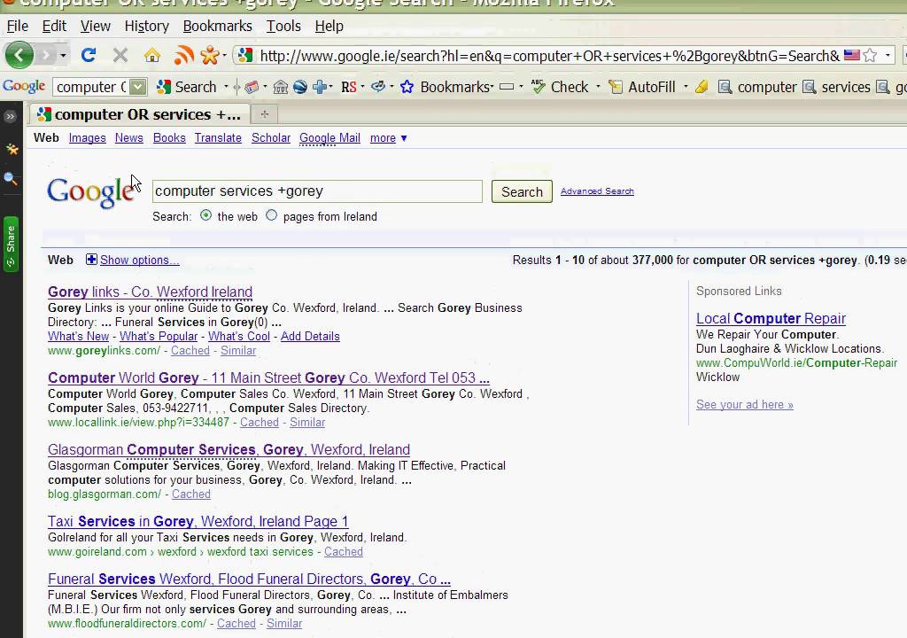
click(155, 191)
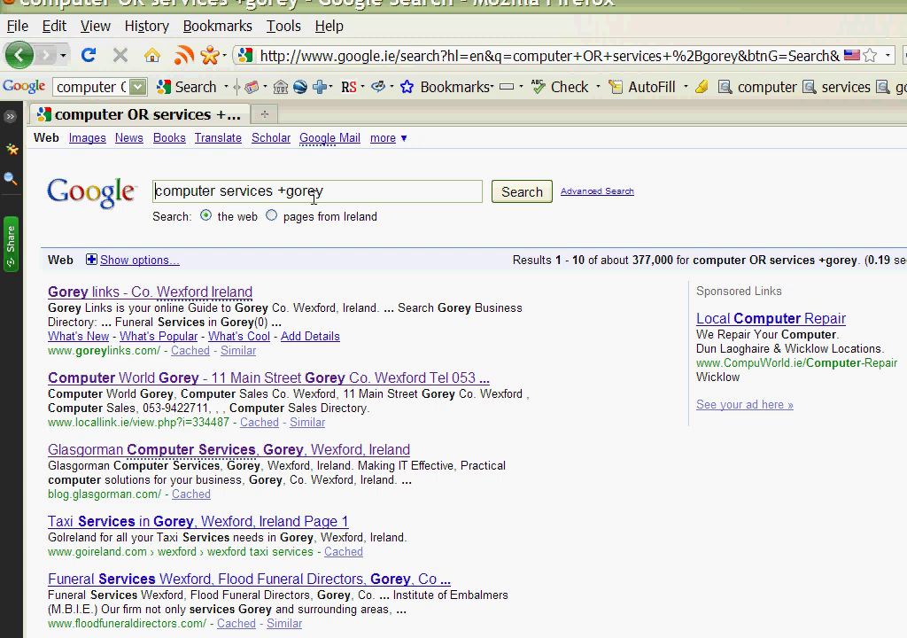
text(+)
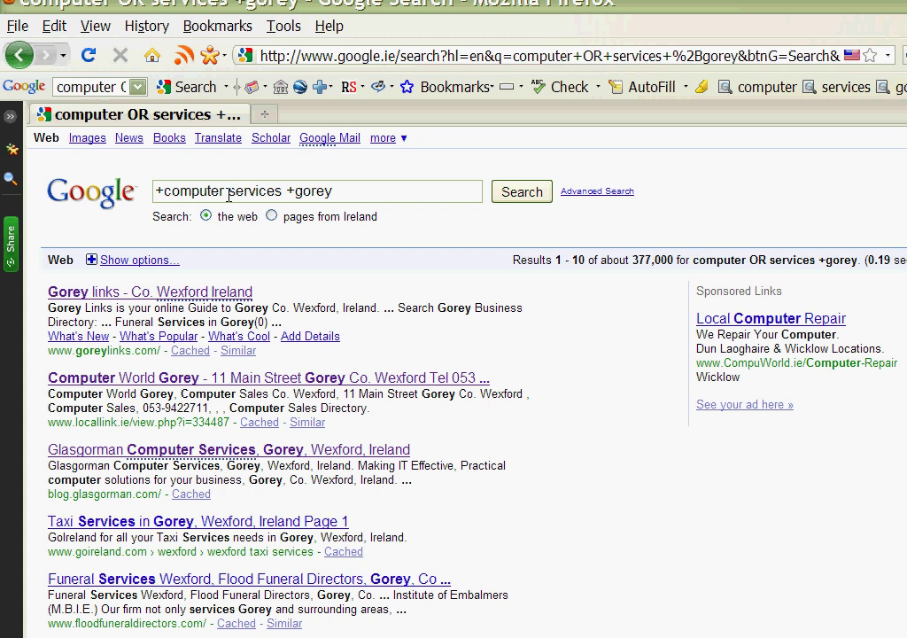
key(ctrl+Right)
text(~)
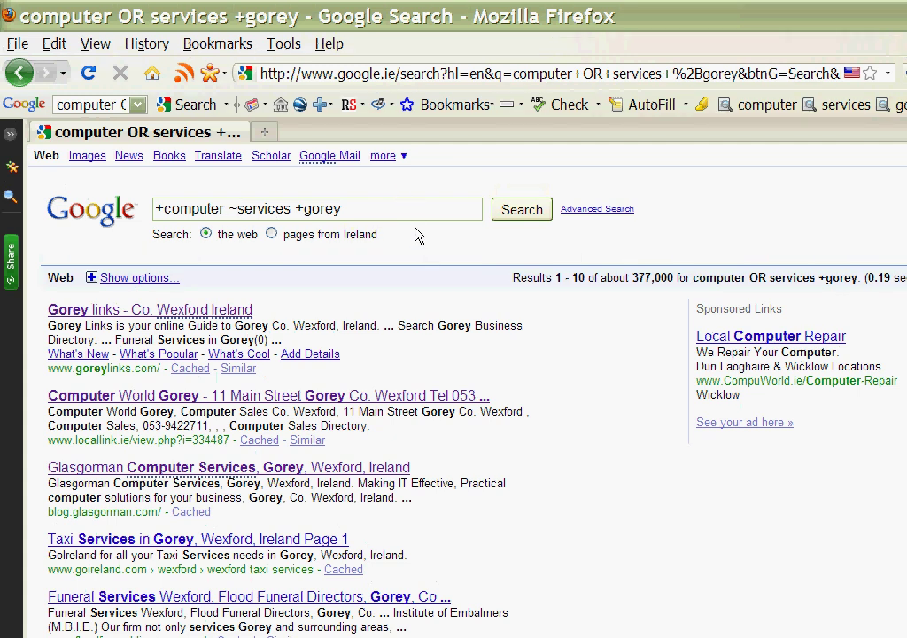
- Run the synonym search and read down the first page of results for related terms
click(519, 213)
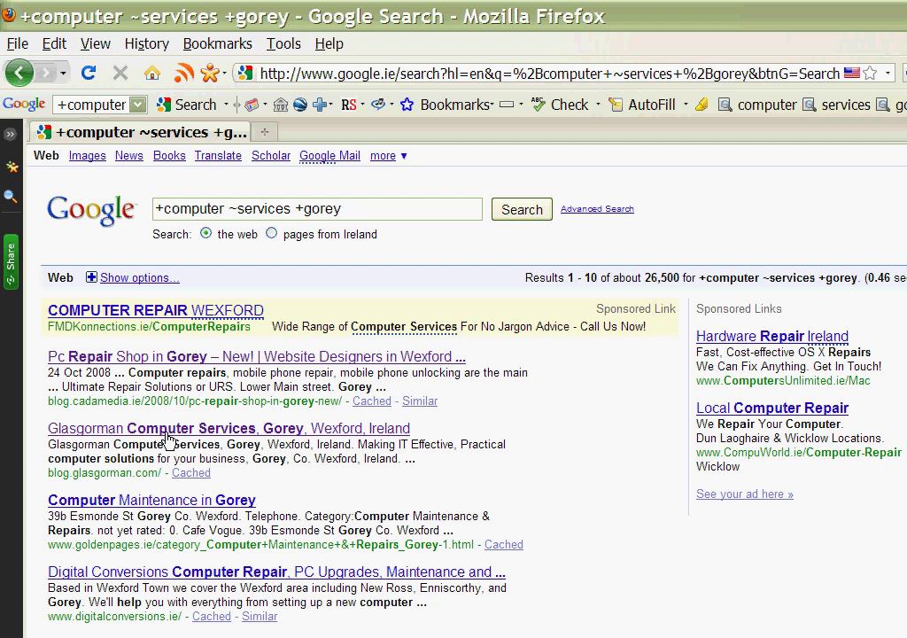
scroll(171, 443, down, 2)
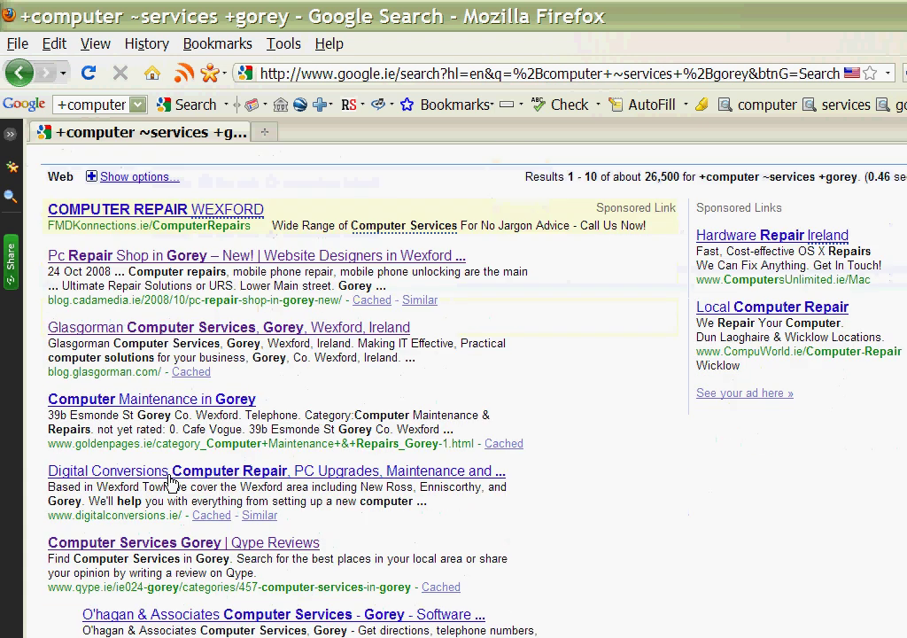
scroll(146, 458, down, 1)
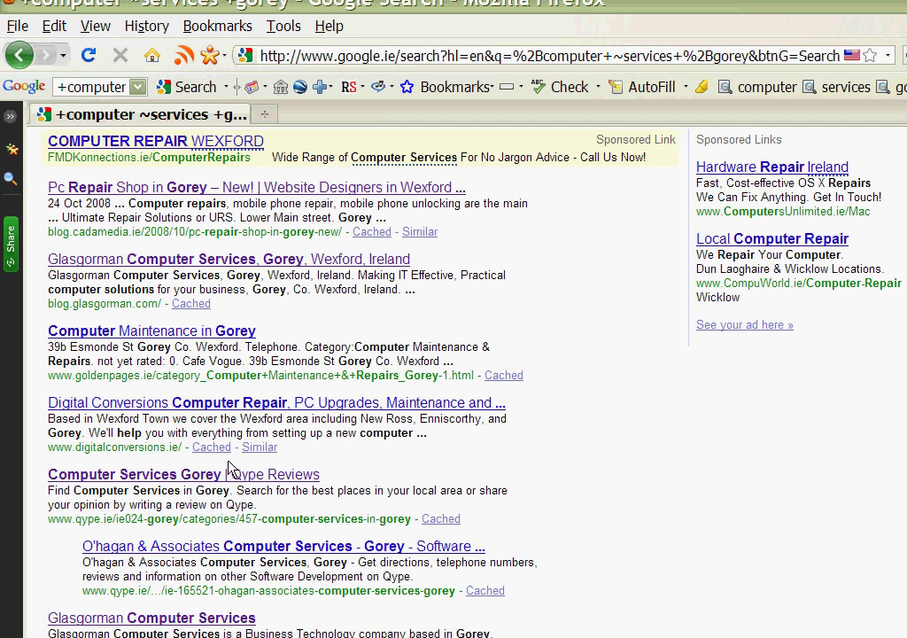
scroll(244, 469, down, 3)
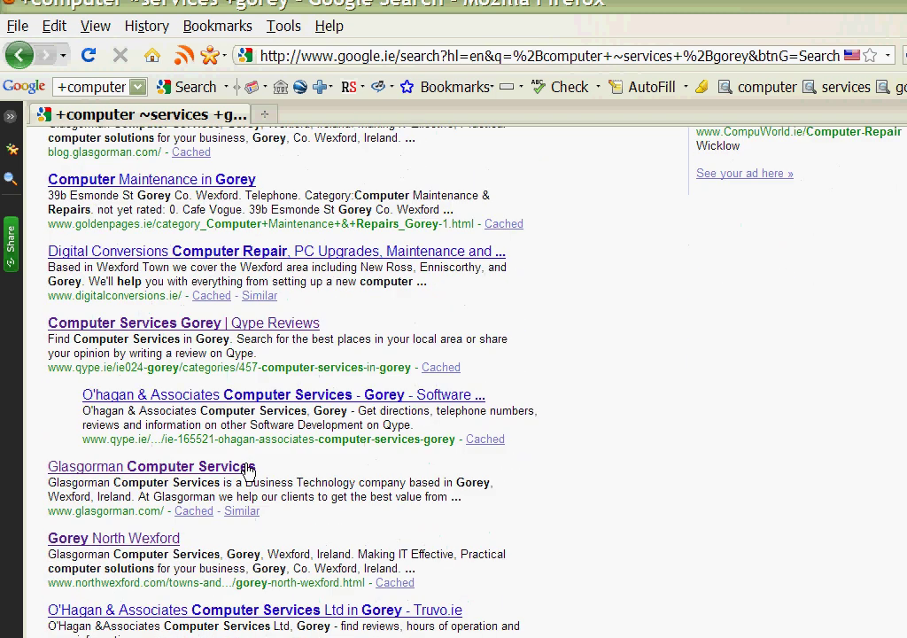
scroll(244, 464, up, 6)
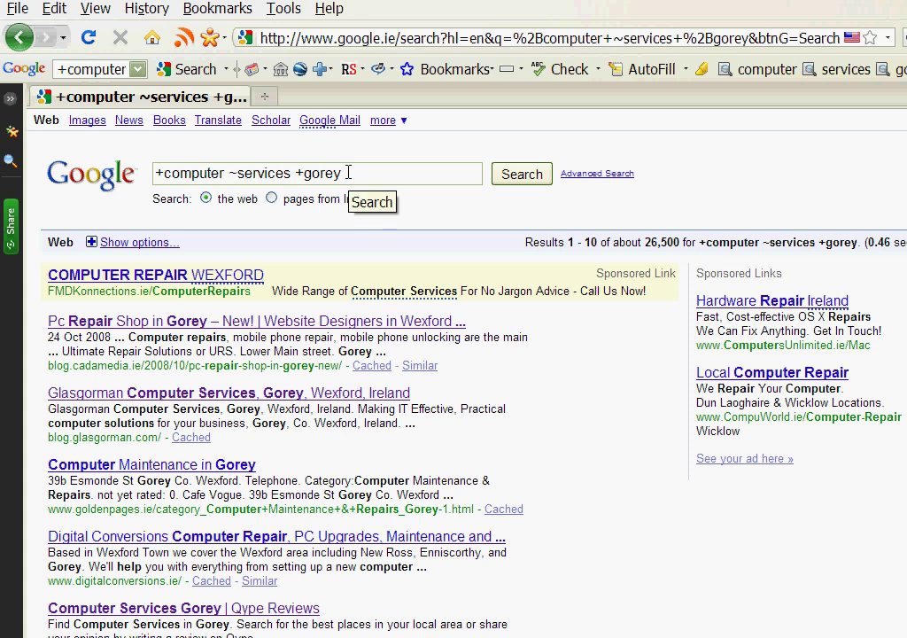
- Replace the query with the quoted exact phrase "online backups and computers don't float" and run the search
drag(347, 173, 155, 173)
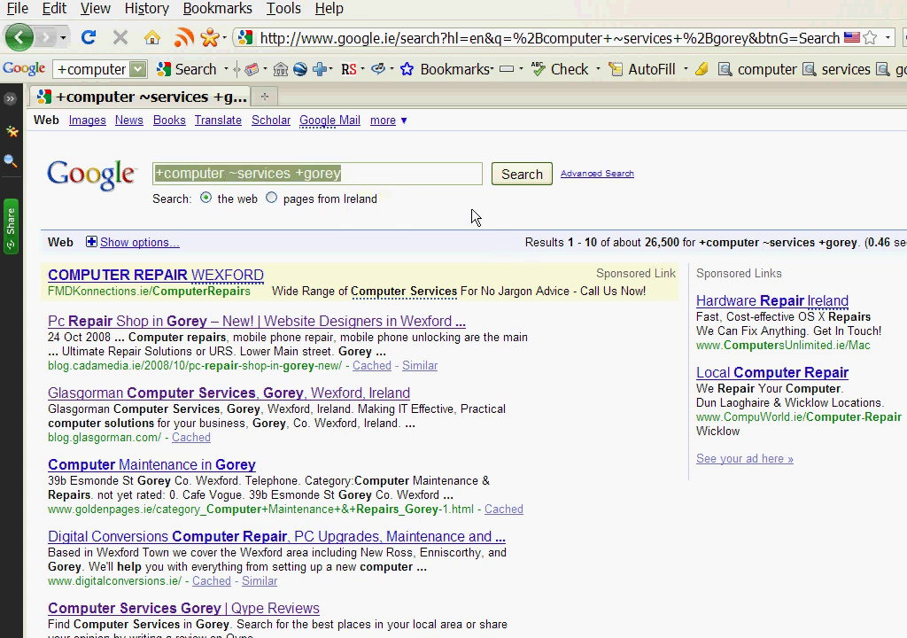
text(")
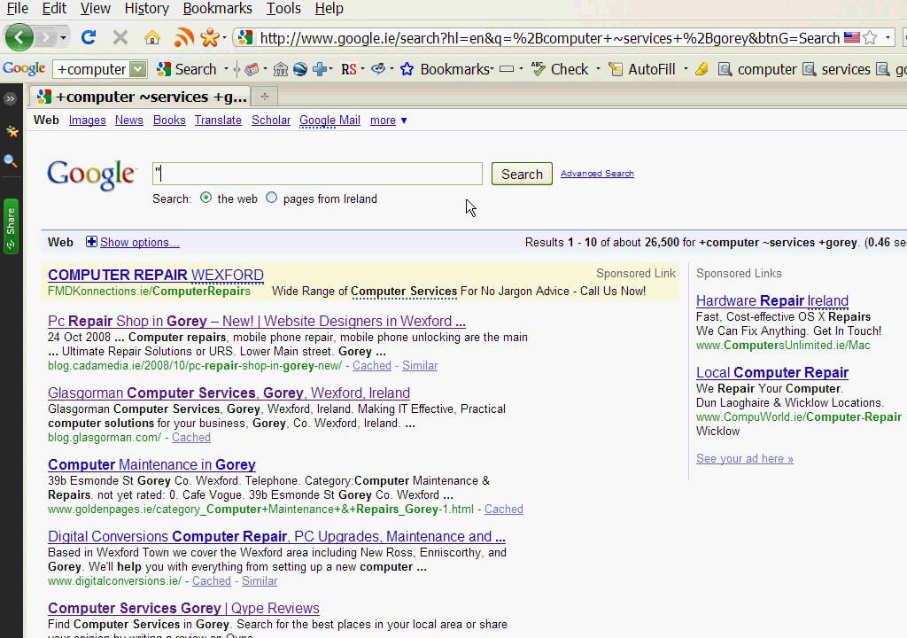
key(F11)
scroll(410, 487, down, 6)
scroll(510, 587, down, 3)
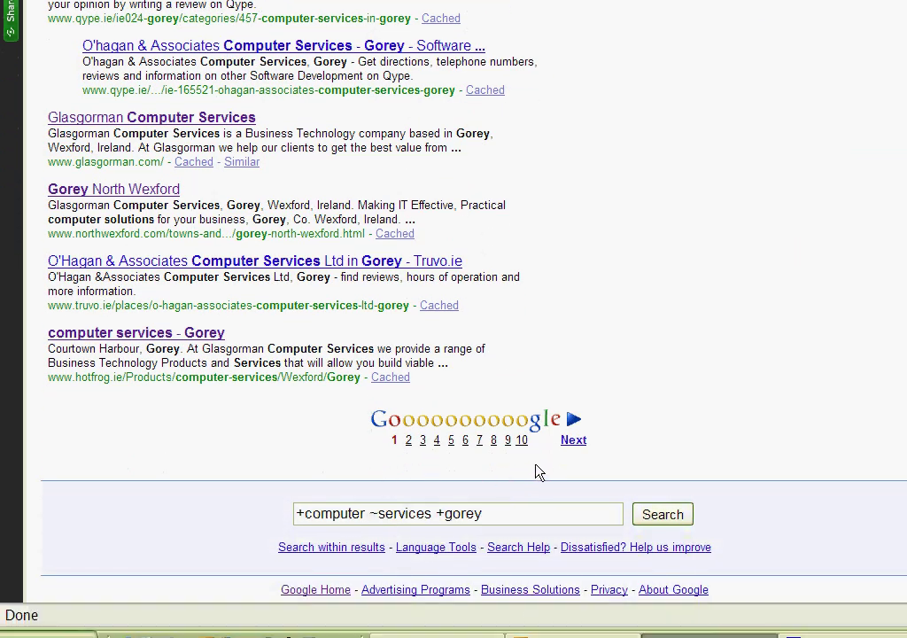
scroll(503, 257, up, 10)
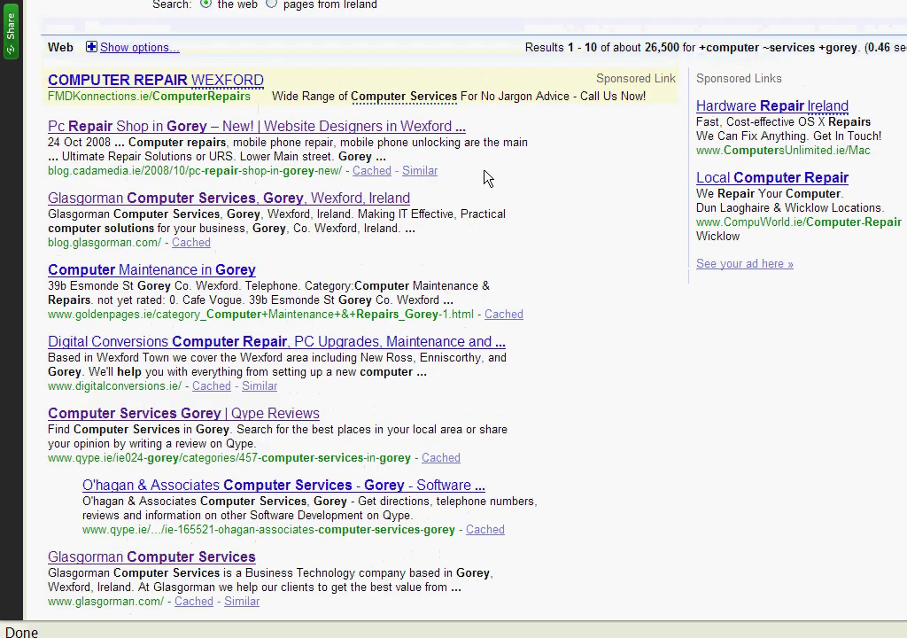
key(F11)
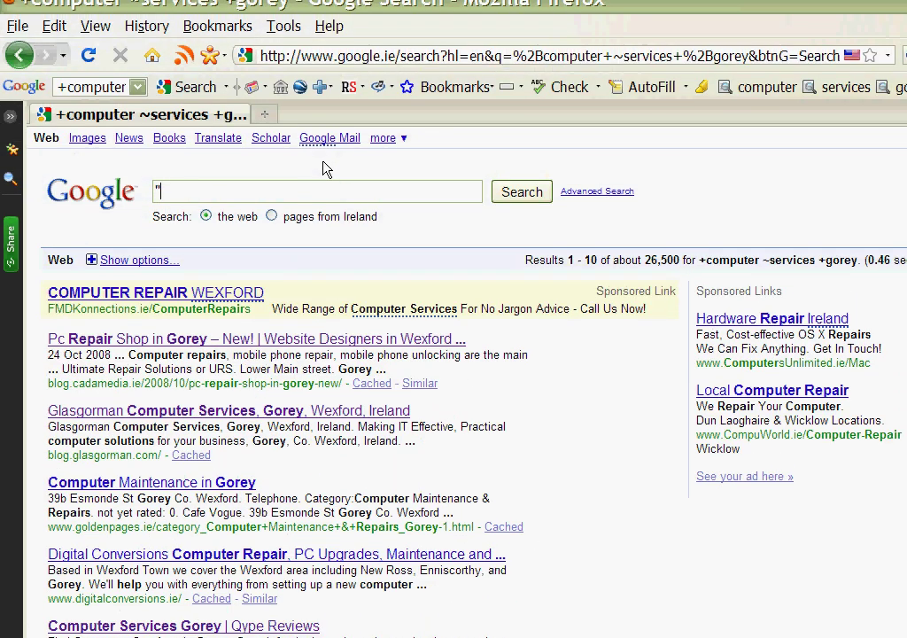
text(onli)
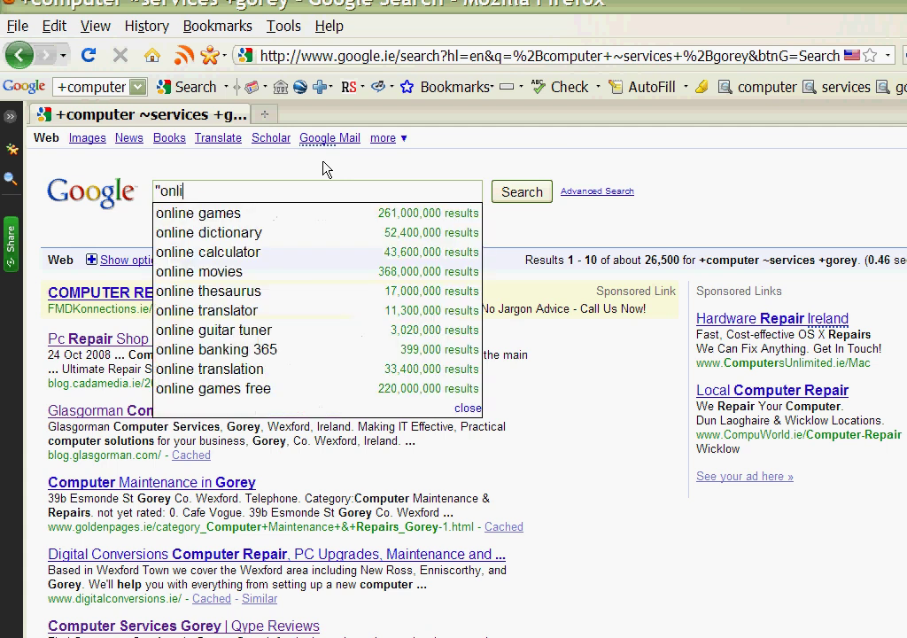
text(ne bac)
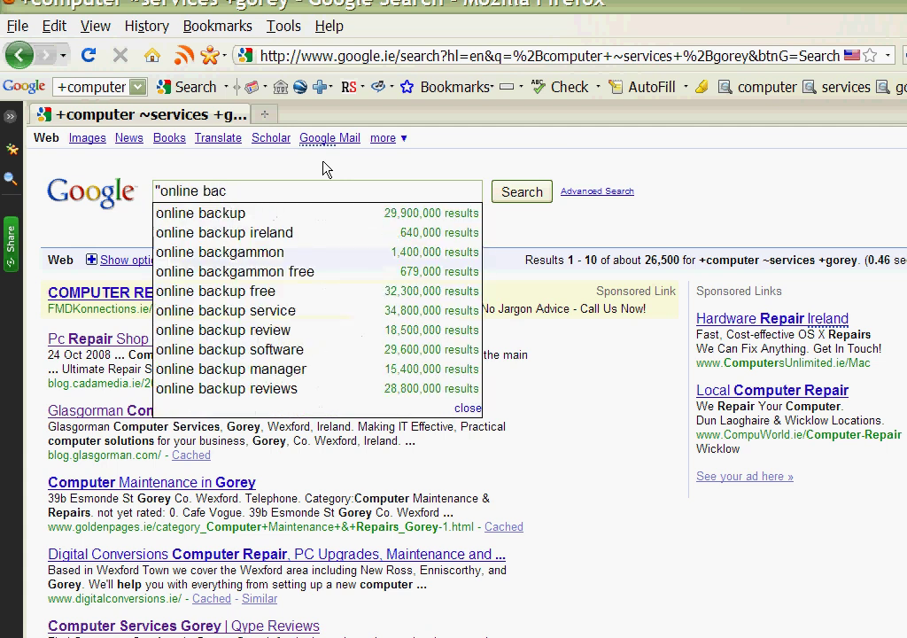
text(kups a)
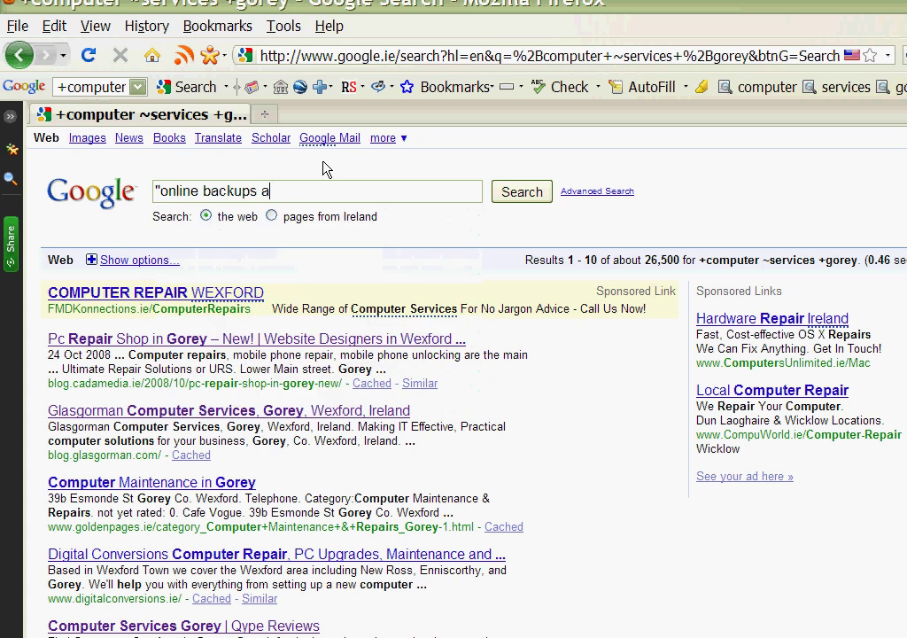
text(nd computers don't float)
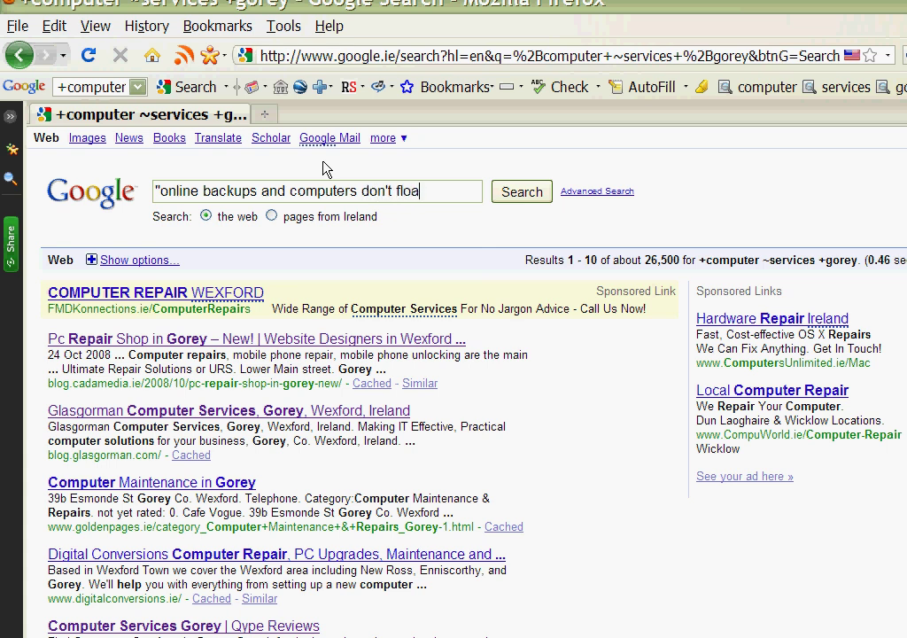
text(")
click(522, 192)
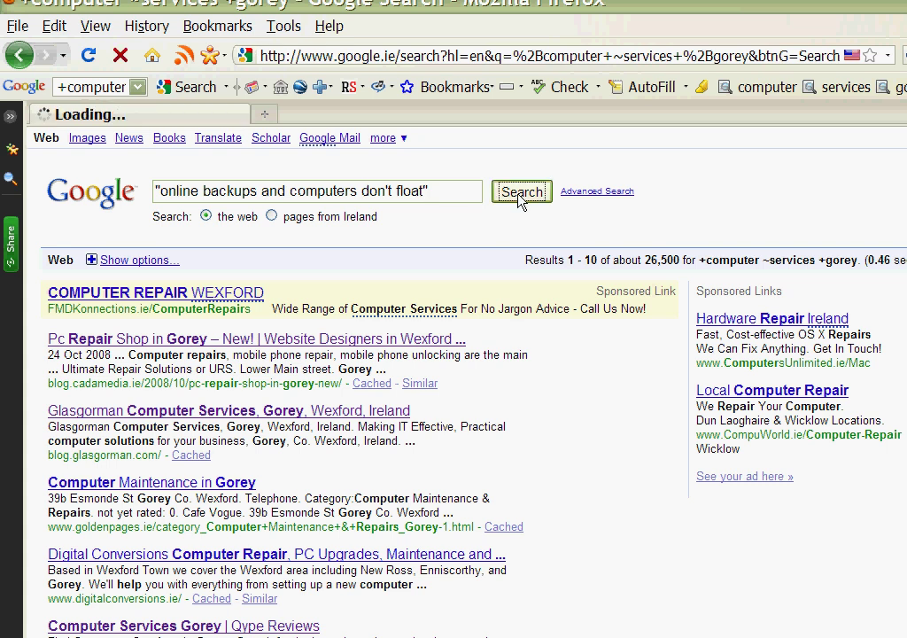